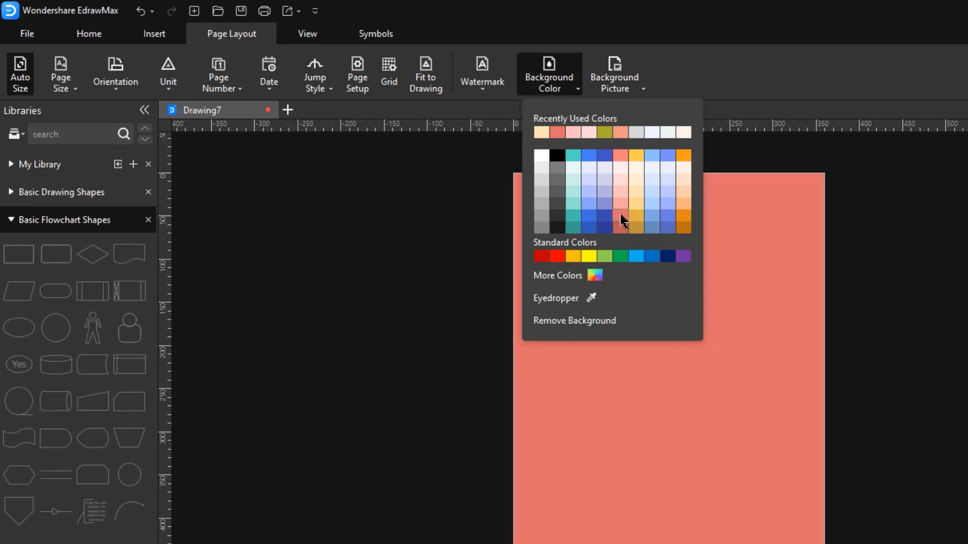
Place a rectangle from Basic Drawing Shapes on the page and enlarge it to leave an even border all around.
{"action": "left_click", "coordinate": [14, 198]}
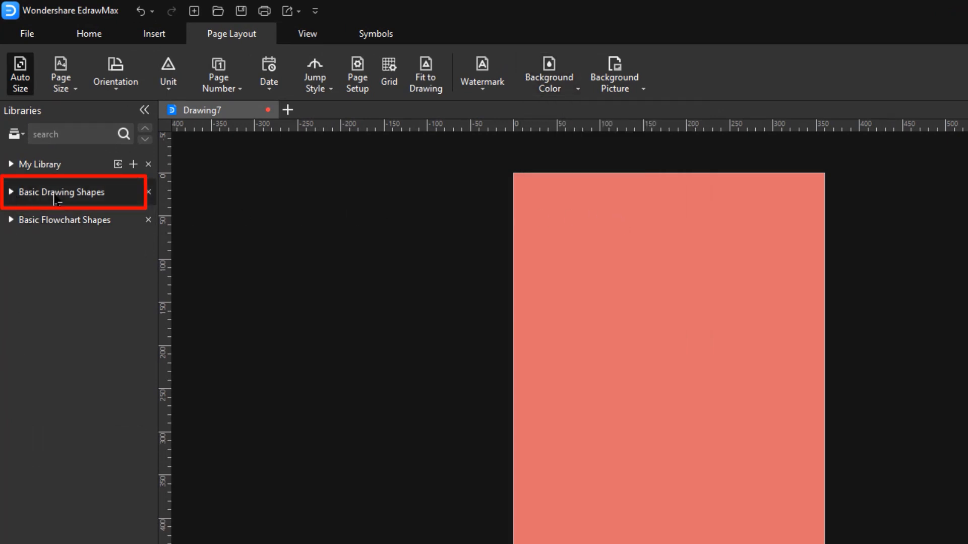
{"action": "left_click", "coordinate": [21, 198]}
{"action": "mouse_move", "coordinate": [59, 228]}
{"action": "left_mouse_down"}
{"action": "mouse_move", "coordinate": [473, 267]}
{"action": "mouse_move", "coordinate": [591, 234]}
{"action": "left_mouse_up"}
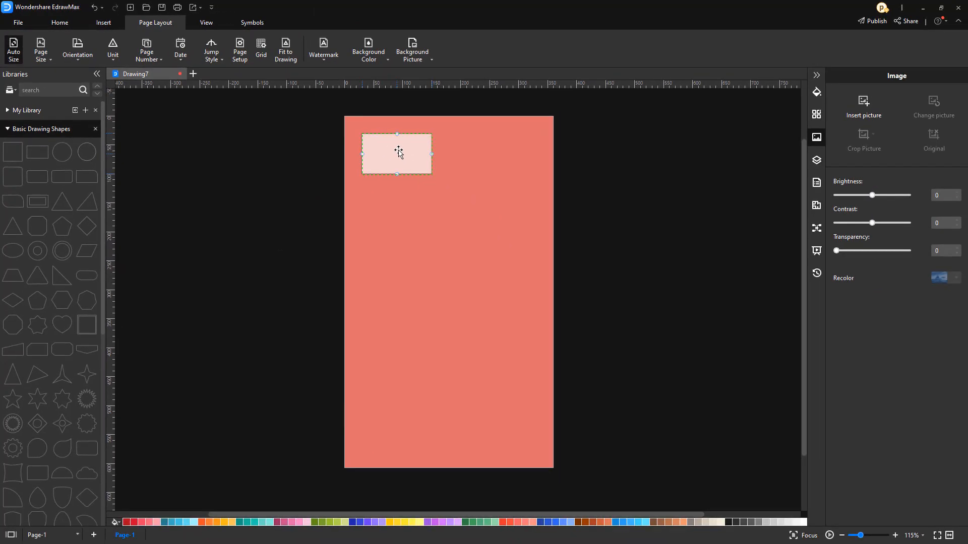
{"action": "left_click_drag", "start_coordinate": [432, 154], "coordinate": [536, 154]}
{"action": "left_click_drag", "start_coordinate": [448, 174], "coordinate": [458, 449]}
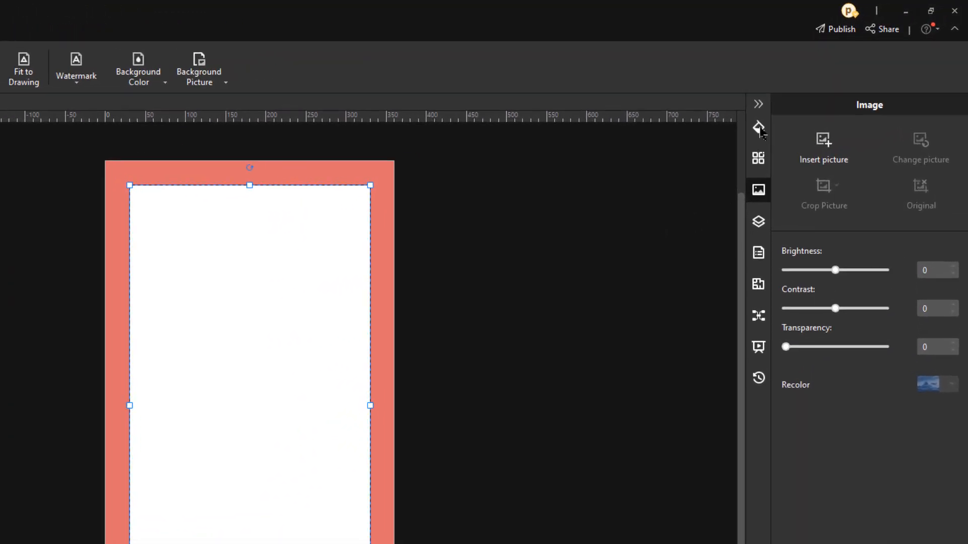
Remove the rectangle's outline and give it a solid light yellow-orange fill.
{"action": "left_click", "coordinate": [817, 93]}
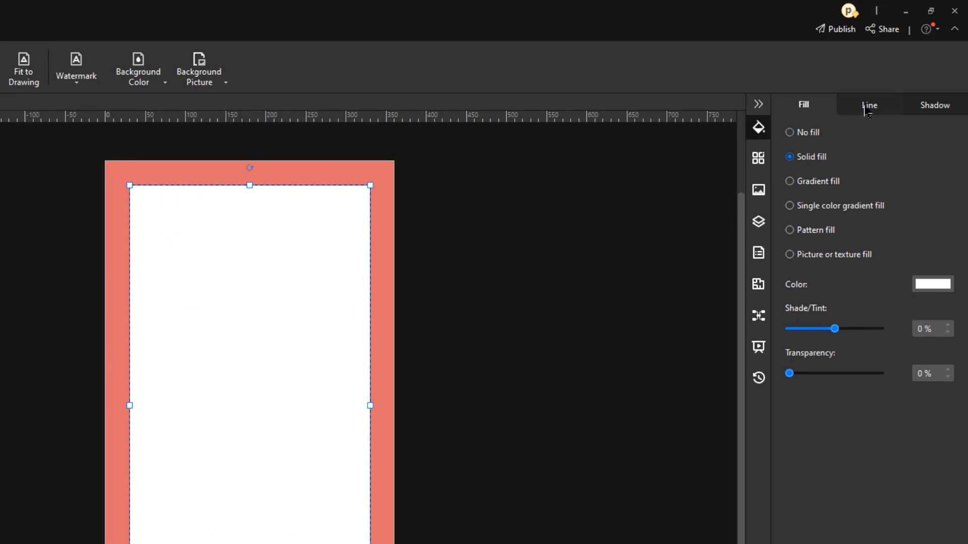
{"action": "left_click", "coordinate": [866, 108]}
{"action": "left_click", "coordinate": [789, 133]}
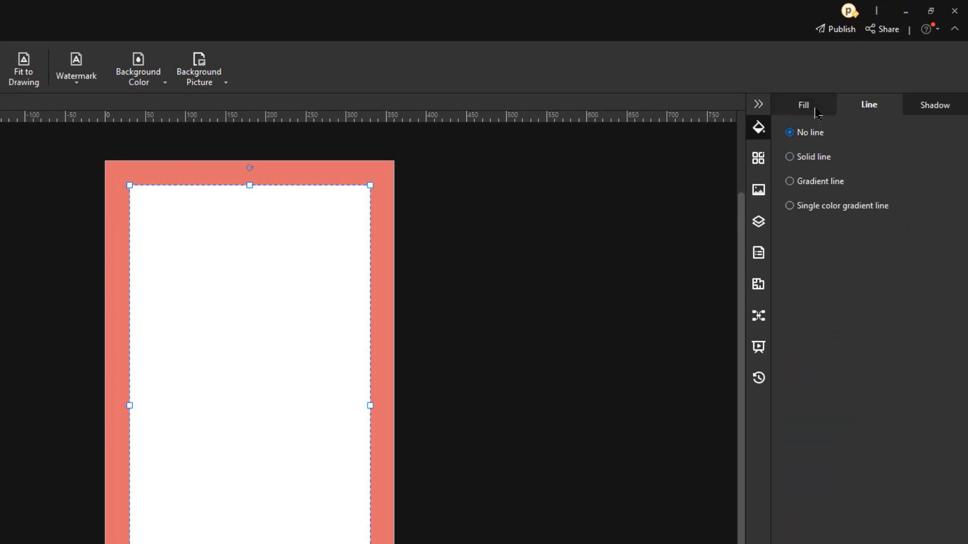
{"action": "left_click", "coordinate": [816, 112]}
{"action": "left_click", "coordinate": [941, 292]}
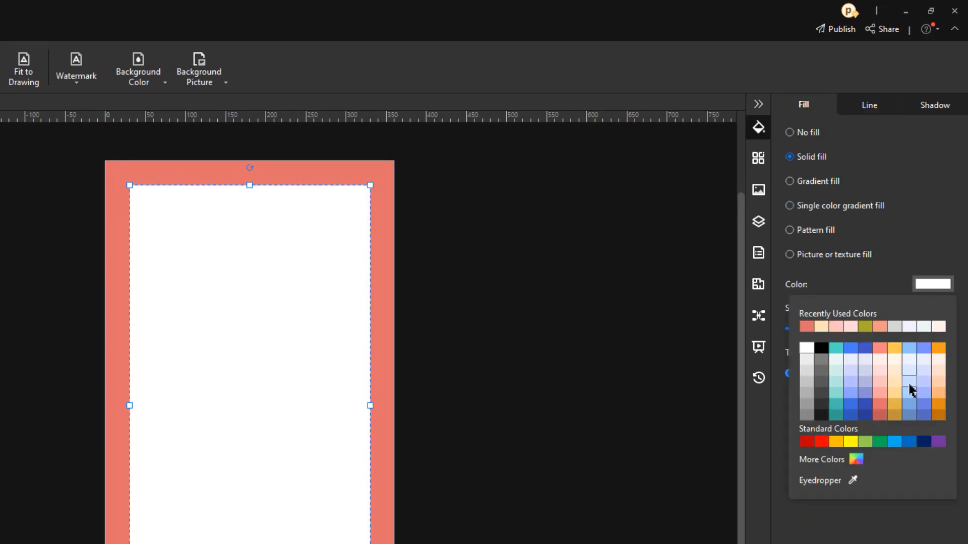
{"action": "left_click", "coordinate": [893, 397]}
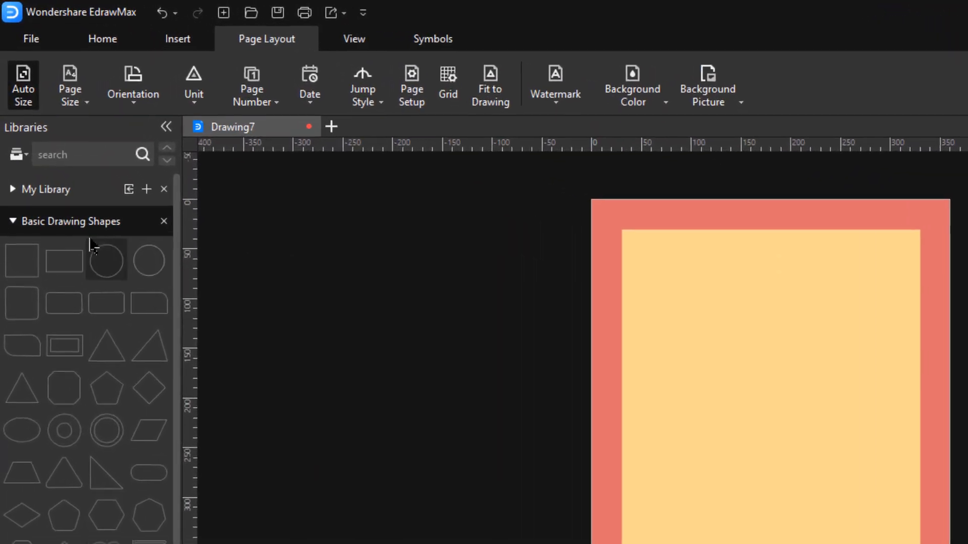
Place the gold swirl ornament from My Library on the rectangle's upper-left corner and make a copy near the top centre.
{"action": "left_click", "coordinate": [17, 198]}
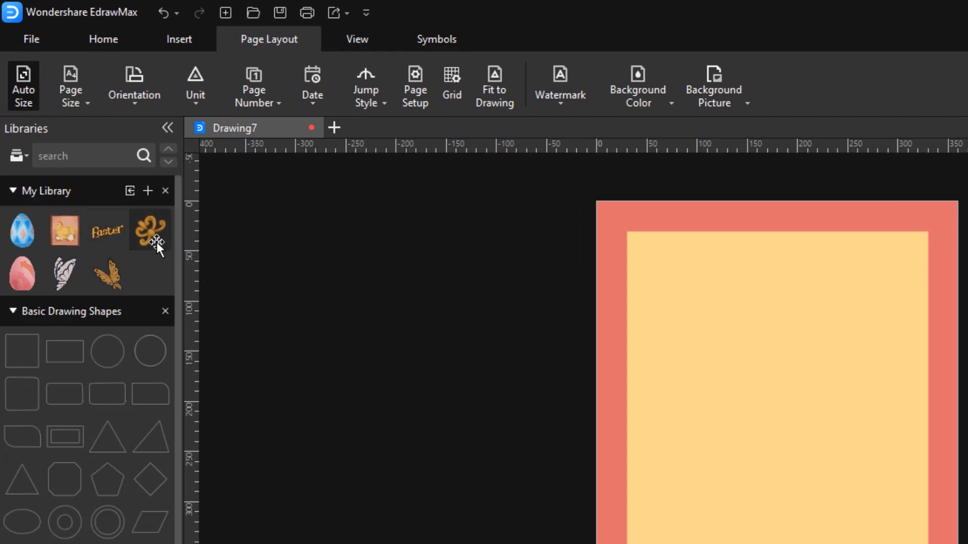
{"action": "left_click_drag", "start_coordinate": [156, 237], "coordinate": [639, 248]}
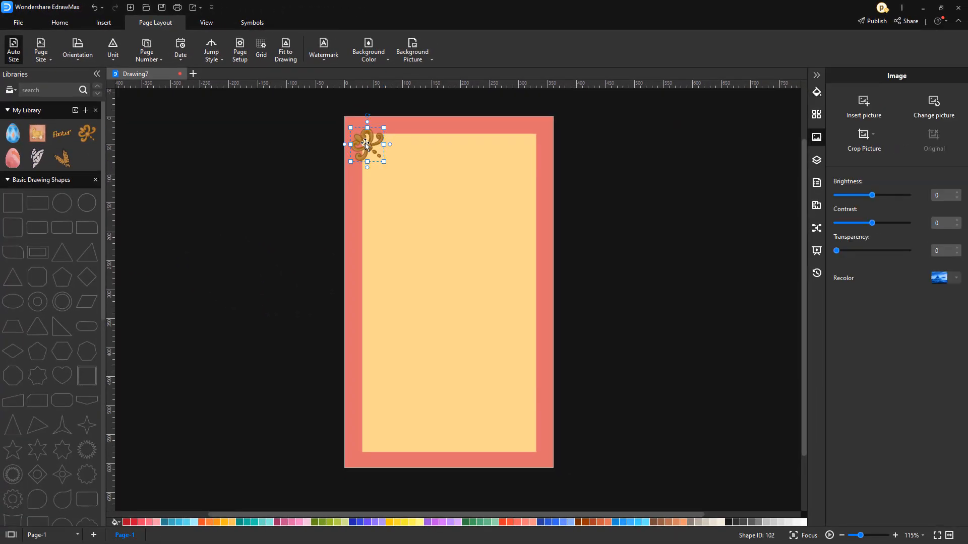
{"action": "left_click_drag", "start_coordinate": [368, 143], "coordinate": [448, 157]}
{"action": "key", "text": "ctrl+d"}
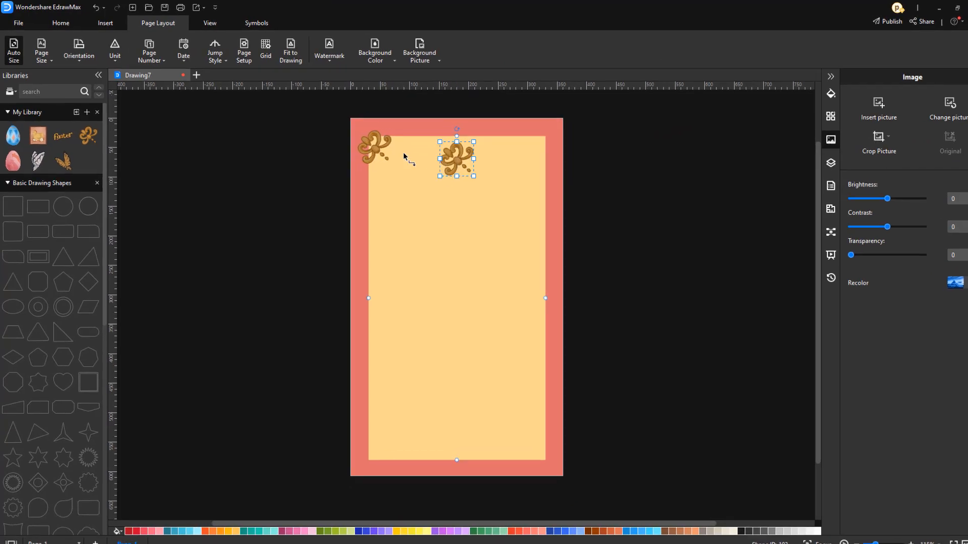
Flip the copied swirl ornament horizontally and move it onto the rectangle's upper-right corner.
{"action": "left_click", "coordinate": [60, 23]}
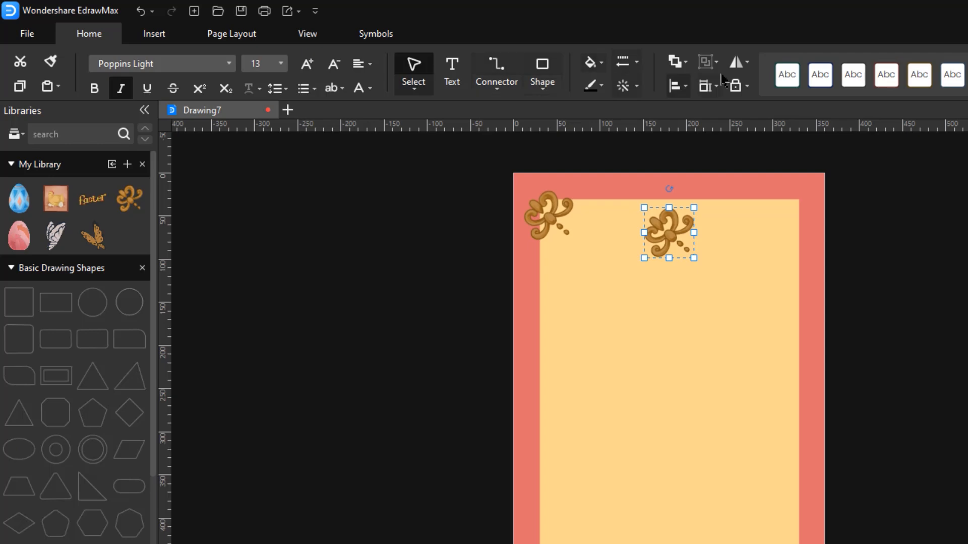
{"action": "left_click", "coordinate": [741, 65]}
{"action": "left_click", "coordinate": [812, 118]}
{"action": "left_click_drag", "start_coordinate": [681, 242], "coordinate": [705, 233]}
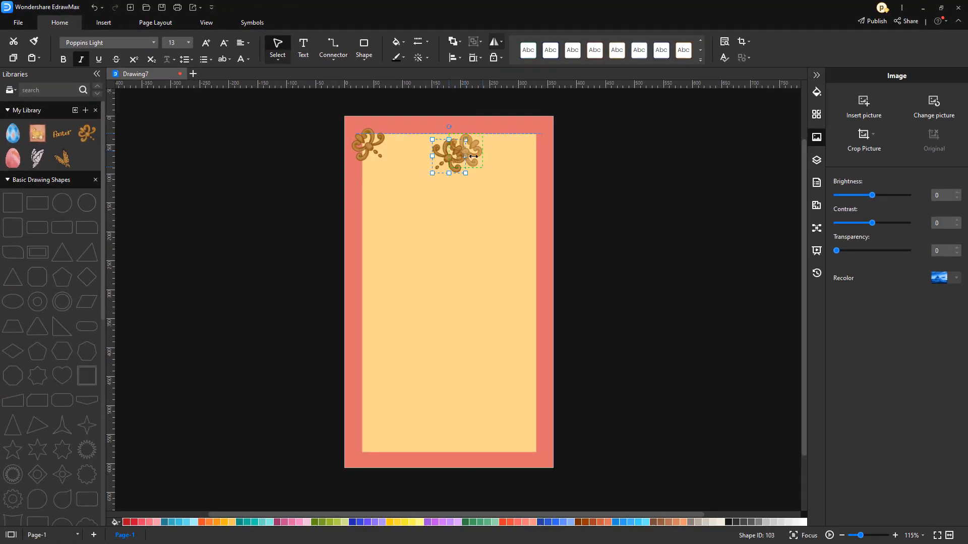
{"action": "left_click_drag", "start_coordinate": [474, 157], "coordinate": [527, 153]}
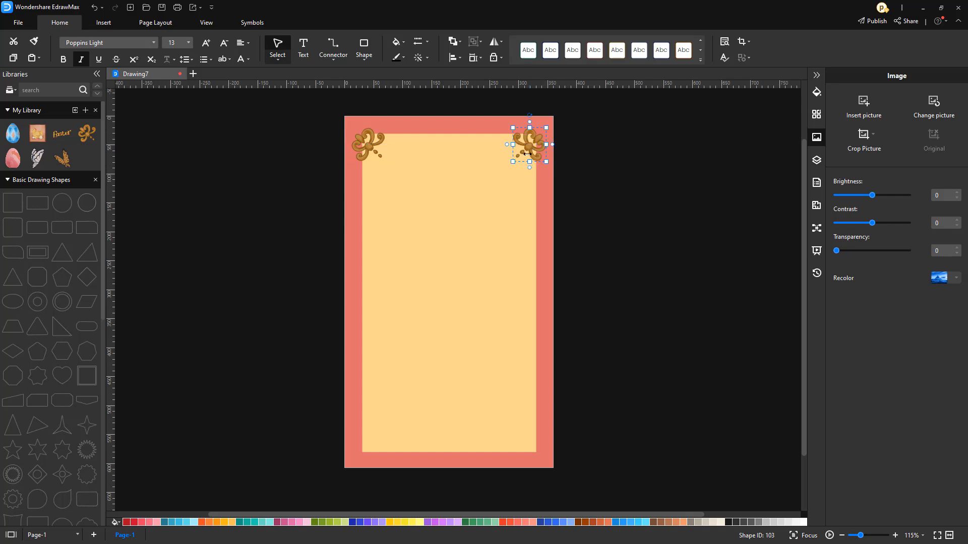
Copy the two upper ornaments to the rectangle's lower corners and flip the copies vertically.
{"action": "left_click", "coordinate": [364, 146], "text": "shift"}
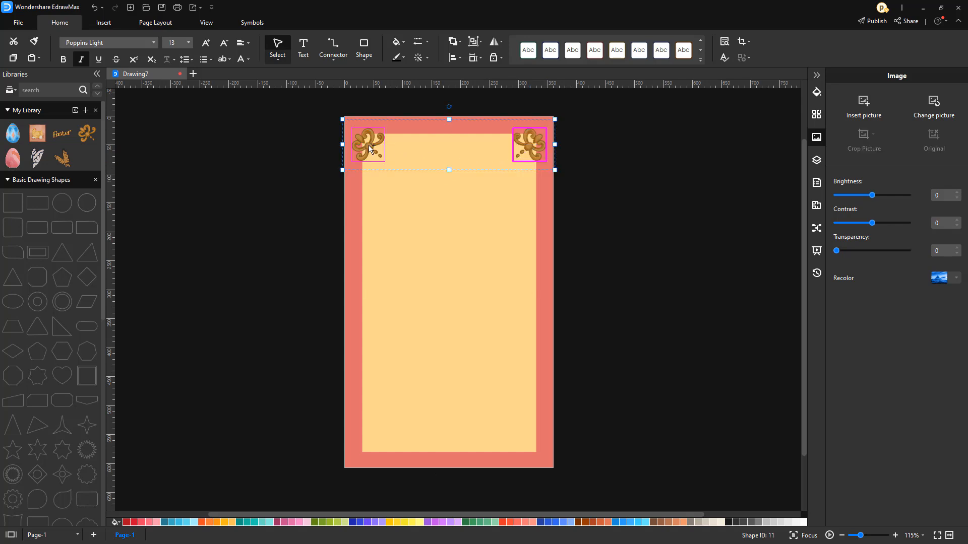
{"action": "left_click_drag", "start_coordinate": [370, 147], "coordinate": [396, 448]}
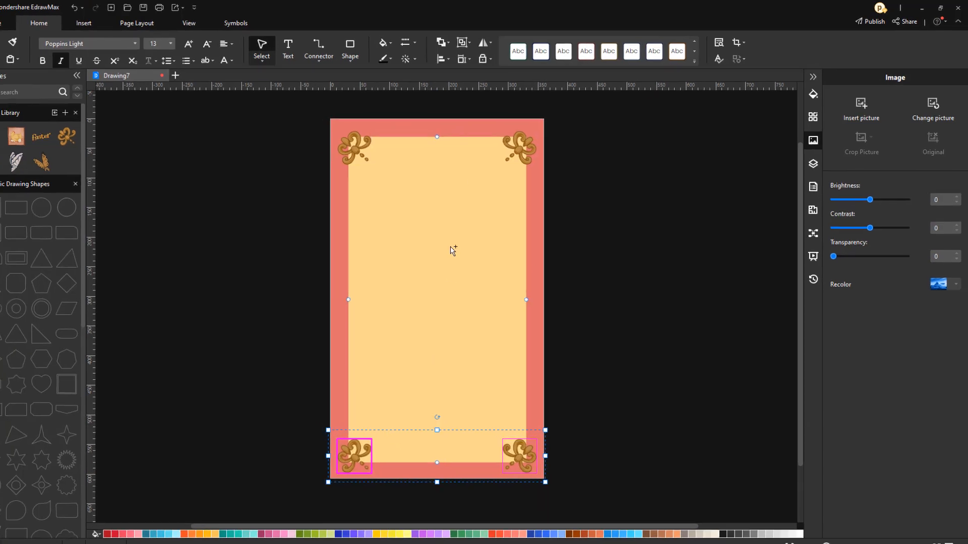
{"action": "left_click", "coordinate": [489, 46]}
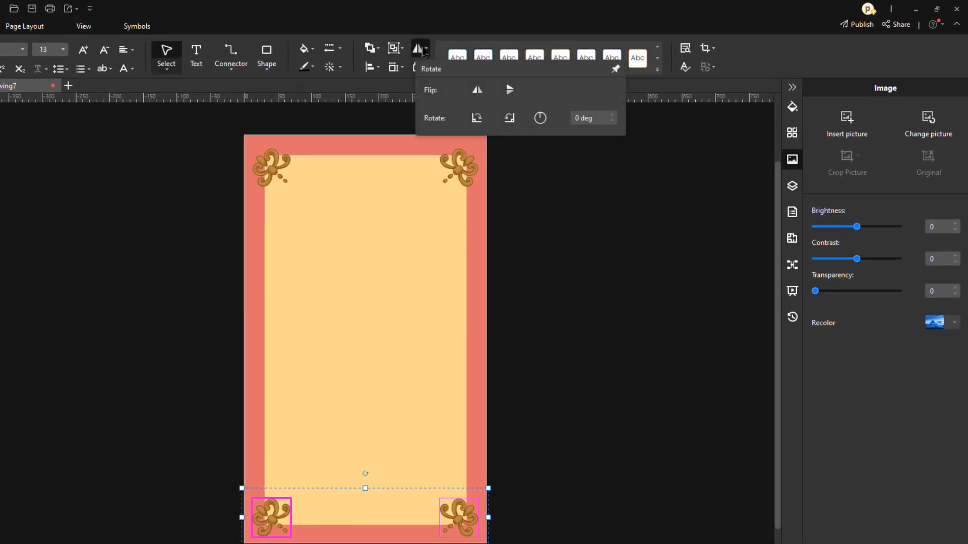
{"action": "left_click", "coordinate": [510, 91]}
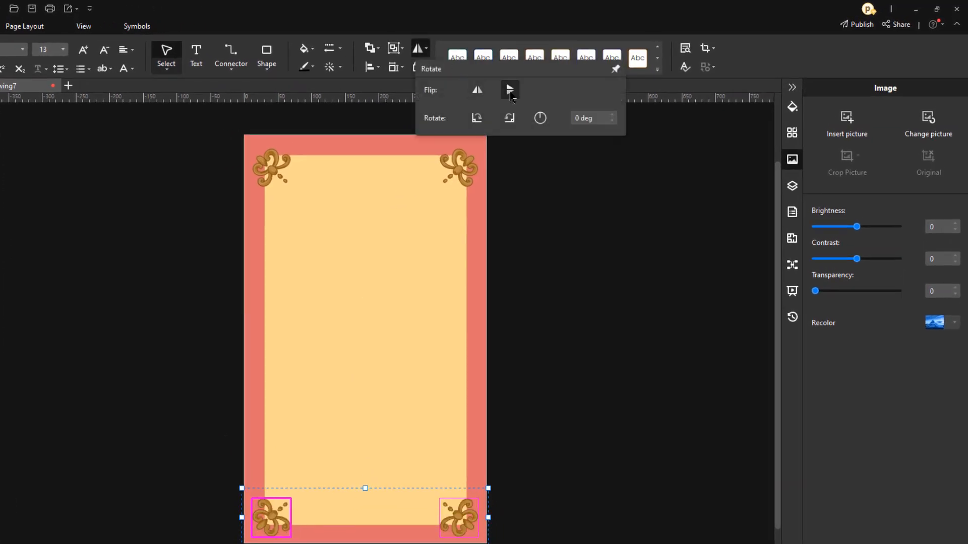
{"action": "left_click", "coordinate": [532, 303]}
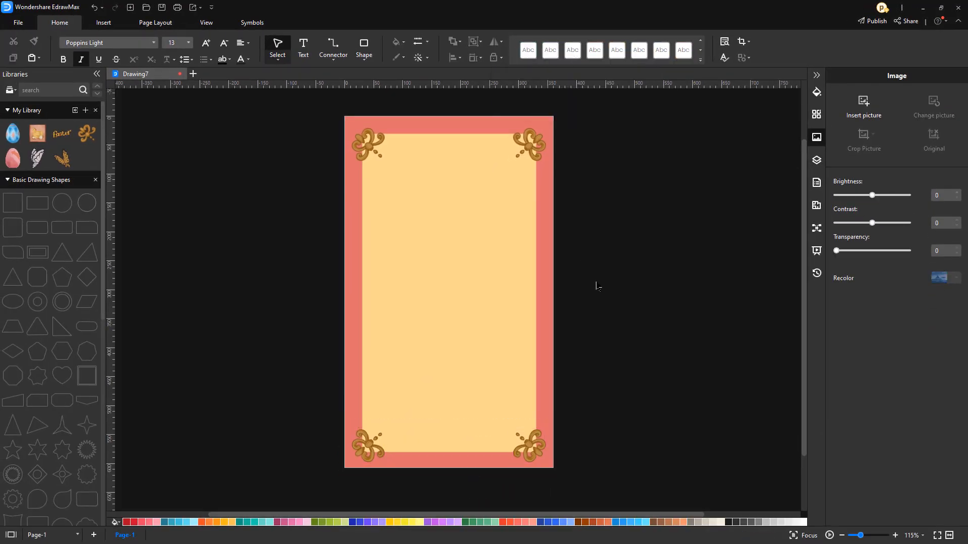
Duplicate the whole framed panel with its corner ornaments to the right of the original to form a second panel.
{"action": "key", "text": "ctrl+a"}
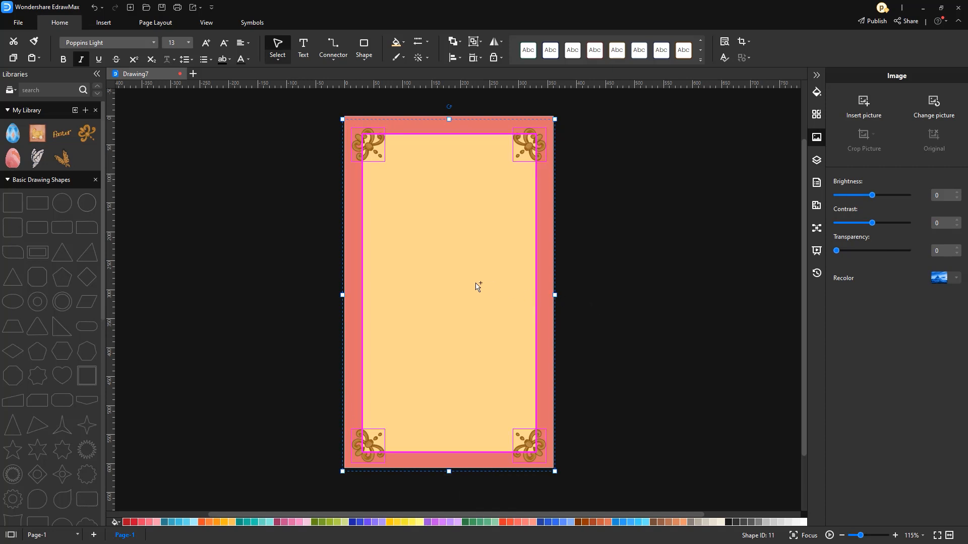
{"action": "left_click_drag", "start_coordinate": [431, 276], "coordinate": [633, 273]}
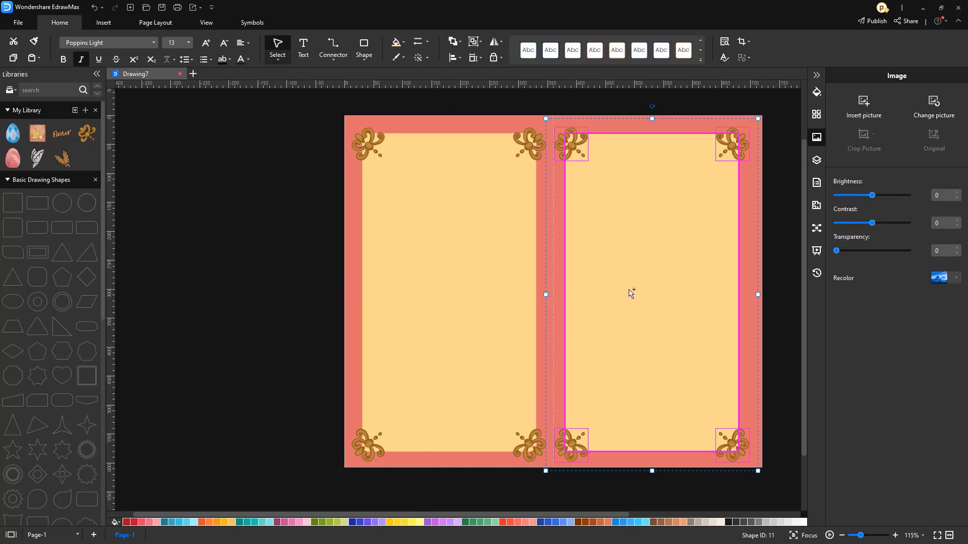
{"action": "left_click", "coordinate": [289, 286]}
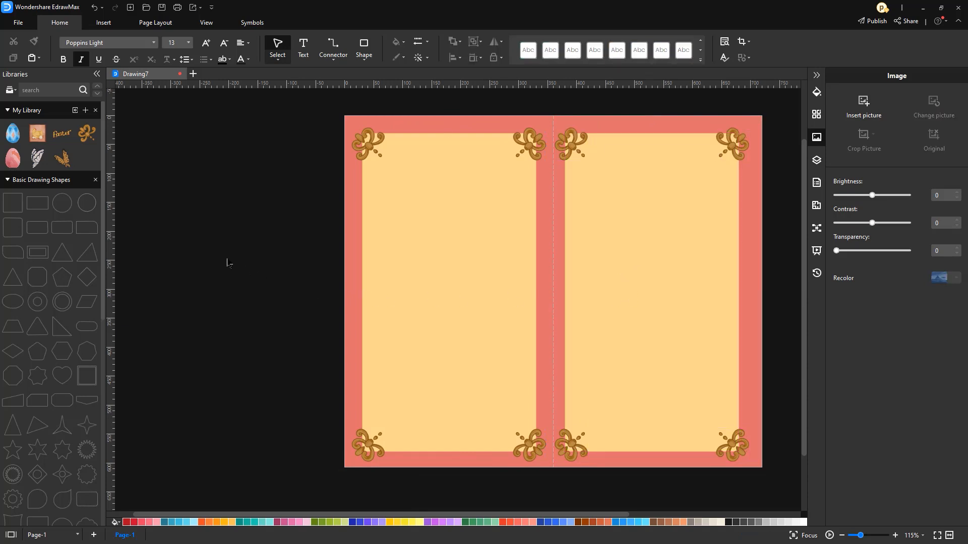
Add the Easter title from My Library atop both panels, and the hen picture and pink egg near the left panel's lower edge.
{"action": "left_click_drag", "start_coordinate": [61, 133], "coordinate": [450, 185]}
{"action": "key", "text": "ctrl+d"}
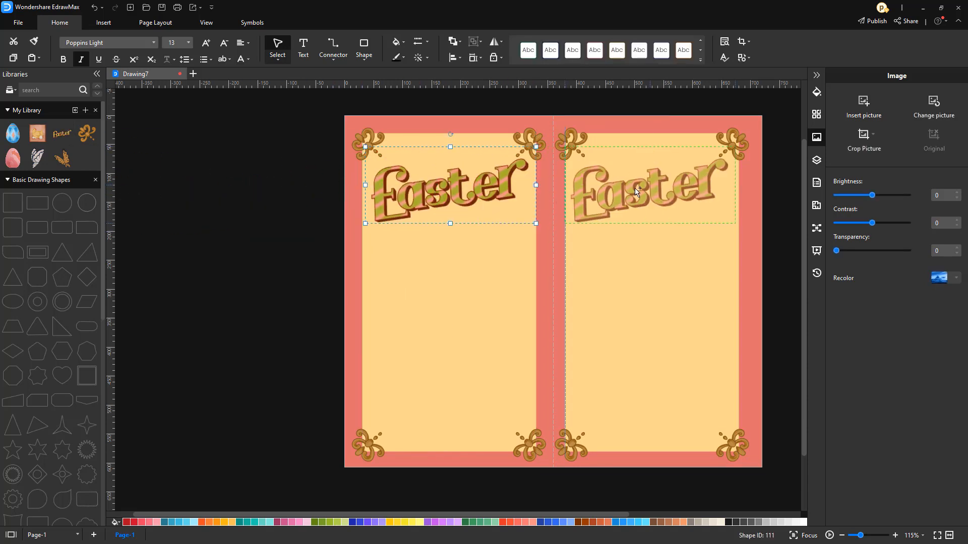
{"action": "left_click_drag", "start_coordinate": [37, 133], "coordinate": [428, 419]}
{"action": "left_click_drag", "start_coordinate": [13, 158], "coordinate": [489, 418]}
Decorate the right panel with a larger hen picture, a pink egg, the blue egg, and the white and brown butterflies.
{"action": "left_click_drag", "start_coordinate": [37, 134], "coordinate": [708, 362]}
{"action": "left_click_drag", "start_coordinate": [493, 421], "coordinate": [689, 422]}
{"action": "left_click_drag", "start_coordinate": [13, 133], "coordinate": [600, 374]}
{"action": "mouse_move", "coordinate": [617, 350]}
{"action": "left_mouse_down"}
{"action": "mouse_move", "coordinate": [638, 327]}
{"action": "mouse_move", "coordinate": [634, 347]}
{"action": "left_mouse_up"}
{"action": "left_click_drag", "start_coordinate": [36, 157], "coordinate": [606, 279]}
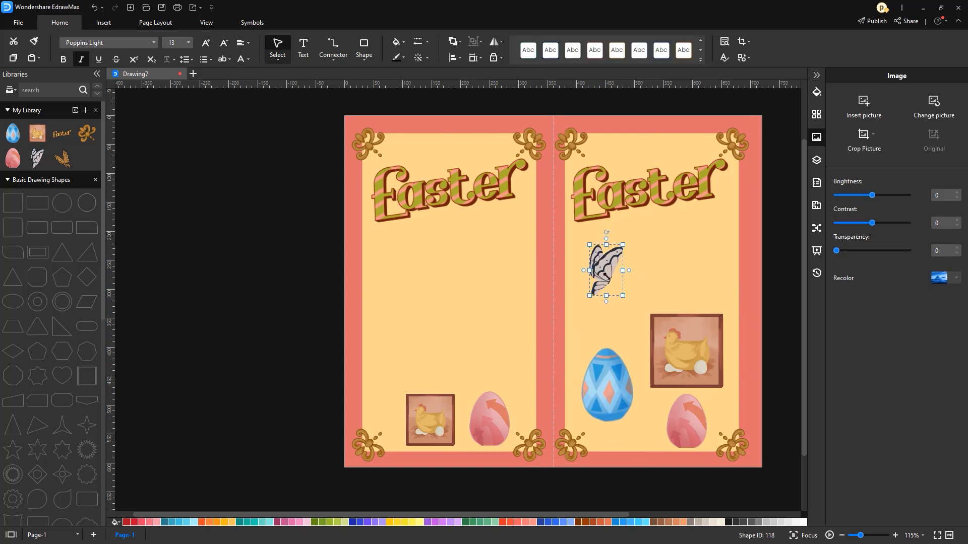
{"action": "left_click_drag", "start_coordinate": [62, 158], "coordinate": [701, 278]}
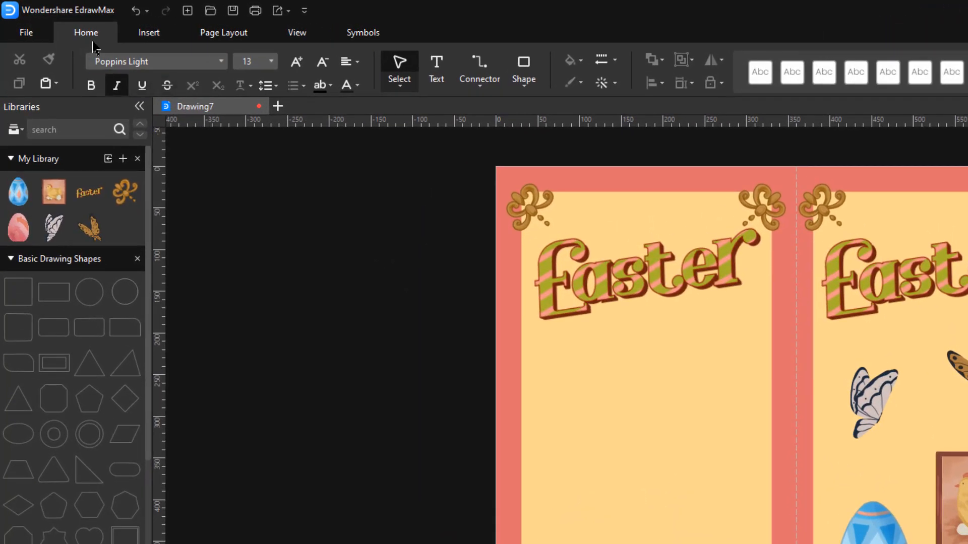
Below the left title, add the text "Easter says you can put the truth in the grave, but it wont stay there" signed "-Clarence W.Hall".
{"action": "left_click", "coordinate": [436, 73]}
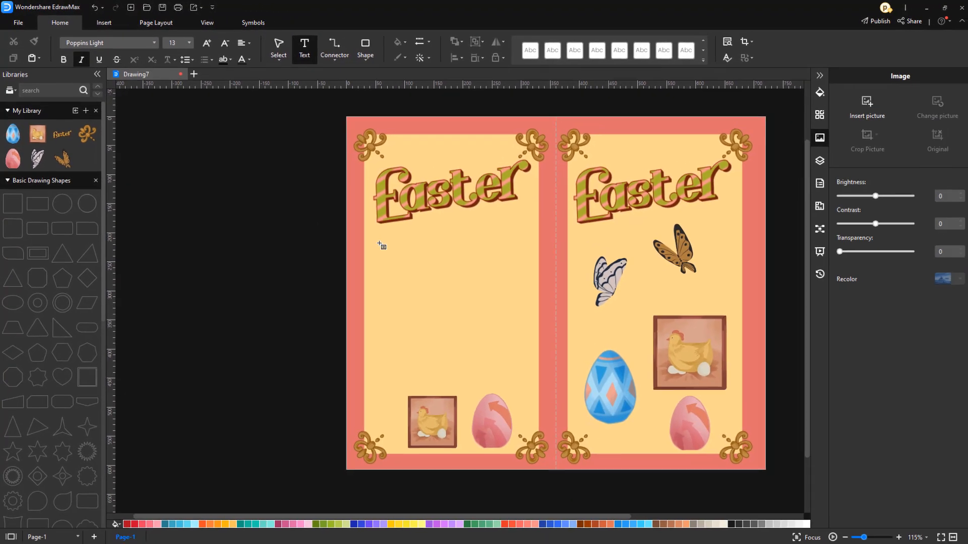
{"action": "left_click_drag", "start_coordinate": [482, 310], "coordinate": [548, 391]}
{"action": "left_click_drag", "start_coordinate": [504, 353], "coordinate": [525, 372]}
{"action": "type", "text": "\"Easter says you can put the truth in the grave, but it wont stay there\""}
{"action": "key", "text": "Return"}
{"action": "key", "text": "Return"}
{"action": "type", "text": "-Clarence W.Hall"}
{"action": "key", "text": "Escape"}
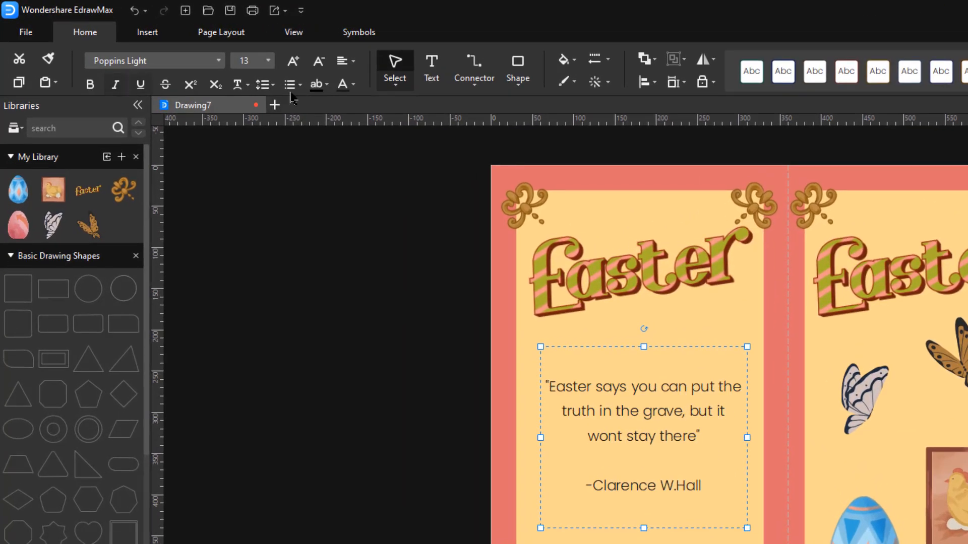
Increase the font size of the whole quote text to 16.
{"action": "left_click", "coordinate": [293, 61]}
{"action": "left_click", "coordinate": [293, 61]}
{"action": "left_click", "coordinate": [293, 60]}
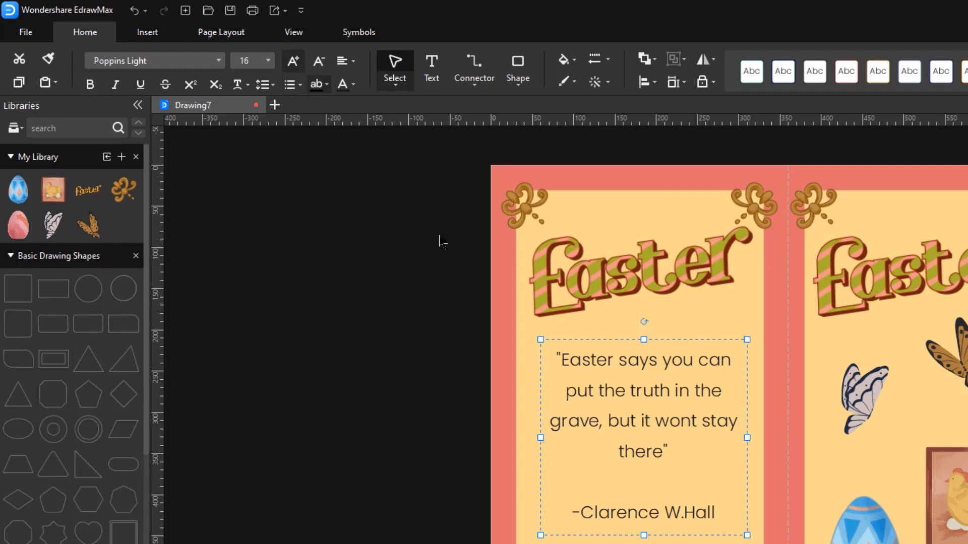
Right-align only the author attribution line at the end of the quote.
{"action": "double_click", "coordinate": [607, 517]}
{"action": "left_click", "coordinate": [570, 512]}
{"action": "left_click_drag", "start_coordinate": [570, 512], "coordinate": [730, 514]}
{"action": "left_click", "coordinate": [347, 61]}
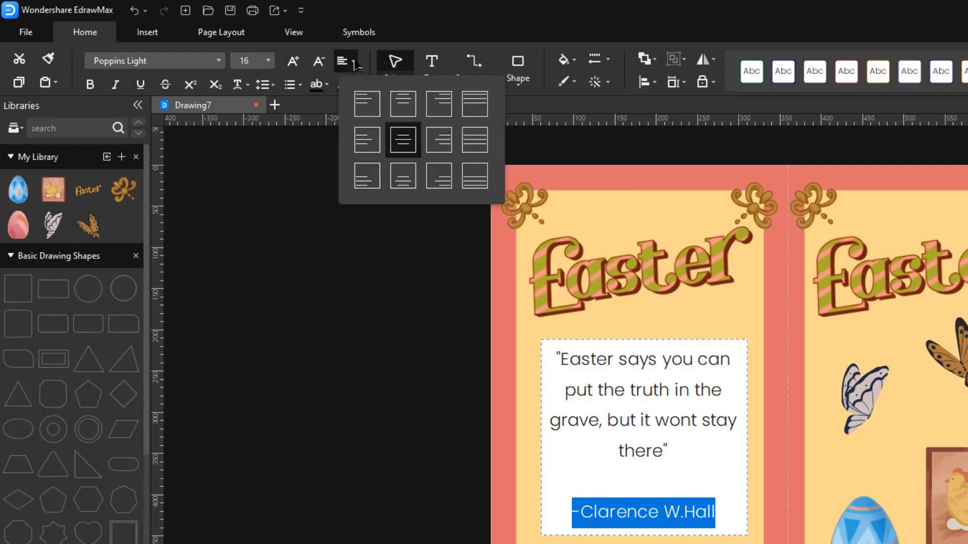
{"action": "left_click", "coordinate": [440, 144]}
{"action": "left_click", "coordinate": [450, 369]}
Widen the quote's text box so the quotation fits on three lines and centre it within the left panel.
{"action": "left_click", "coordinate": [591, 395]}
{"action": "left_click_drag", "start_coordinate": [541, 437], "coordinate": [521, 438]}
{"action": "left_click_drag", "start_coordinate": [613, 406], "coordinate": [619, 406]}
{"action": "left_click_drag", "start_coordinate": [433, 285], "coordinate": [436, 284]}
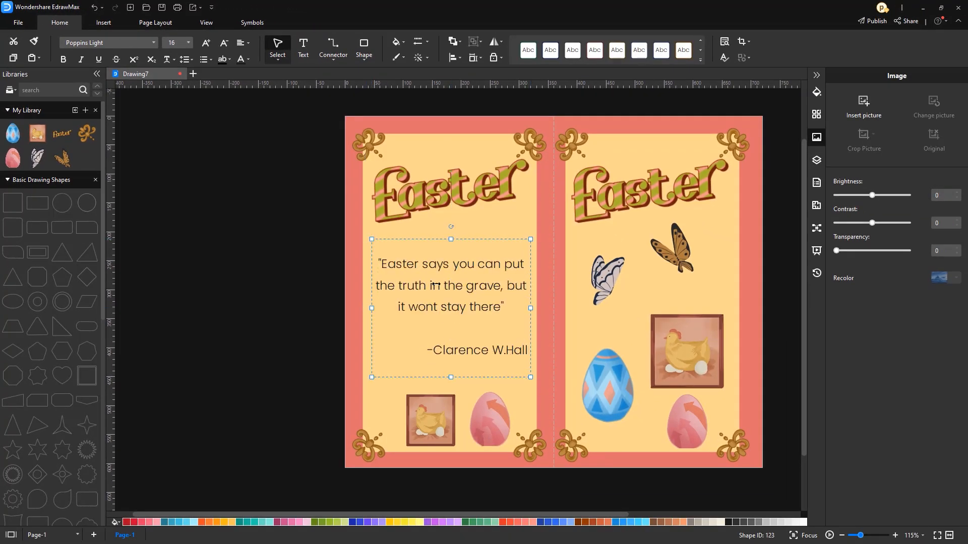
{"action": "left_click", "coordinate": [289, 279]}
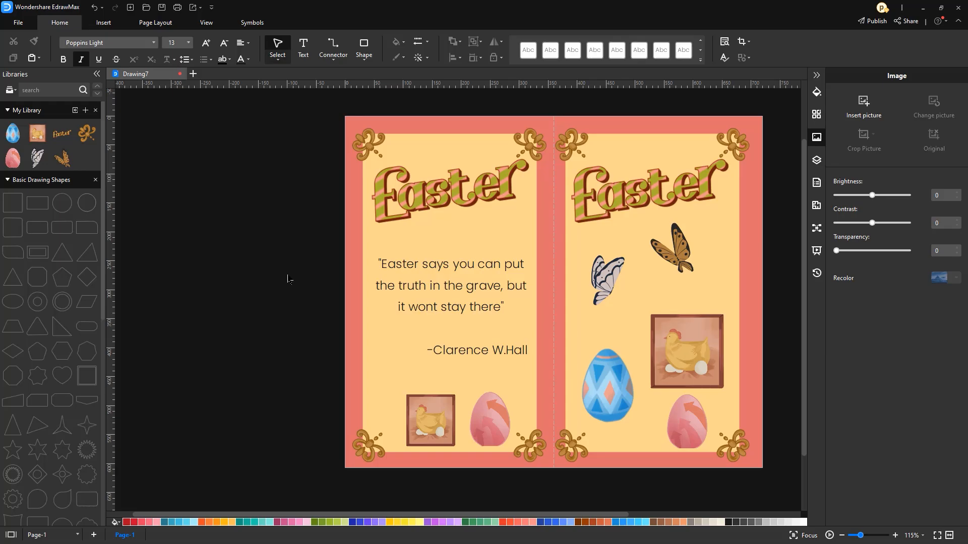
Switch to the EdrawMax Templates Community in the browser, search for "Easter card" and browse the resulting templates.
{"action": "key", "text": "F11"}
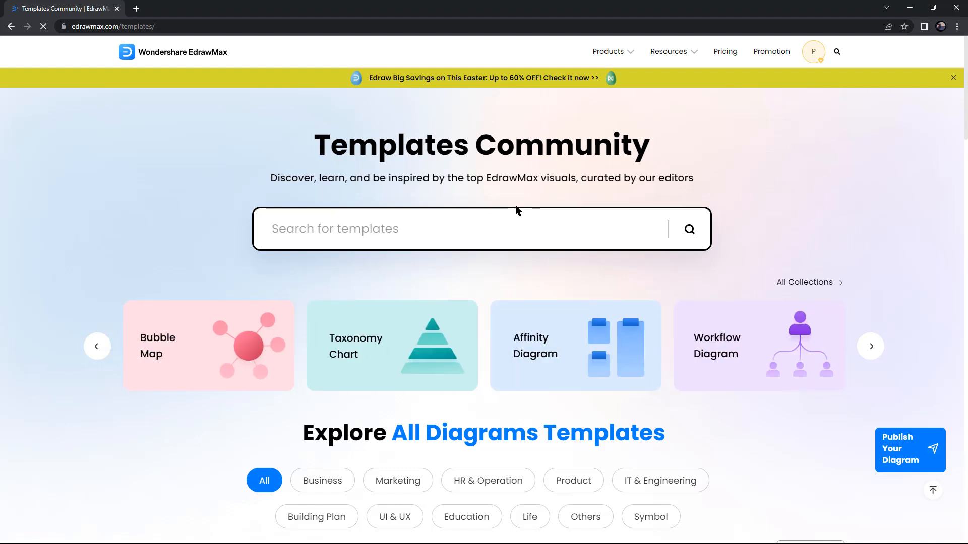
{"action": "left_click", "coordinate": [483, 231]}
{"action": "type", "text": "Easter ca"}
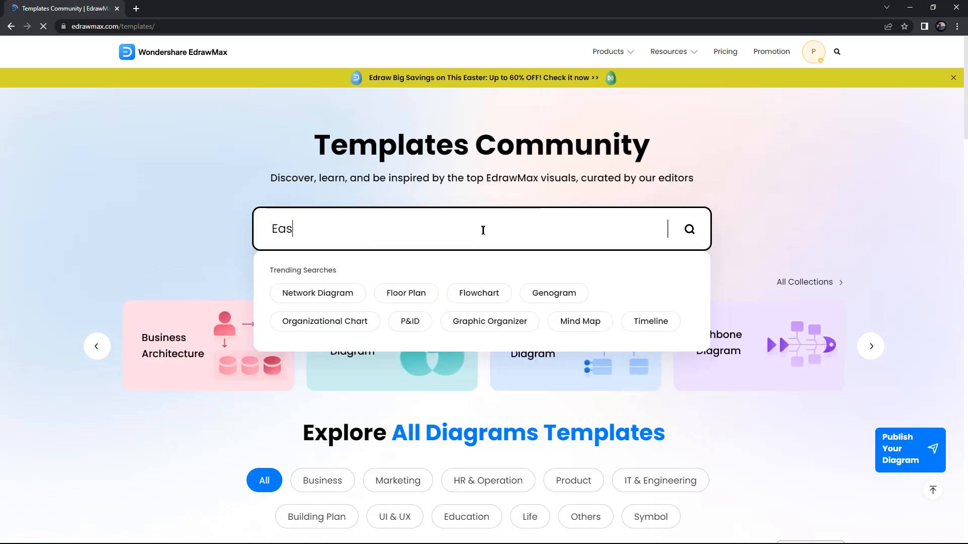
{"action": "key", "text": "Return"}
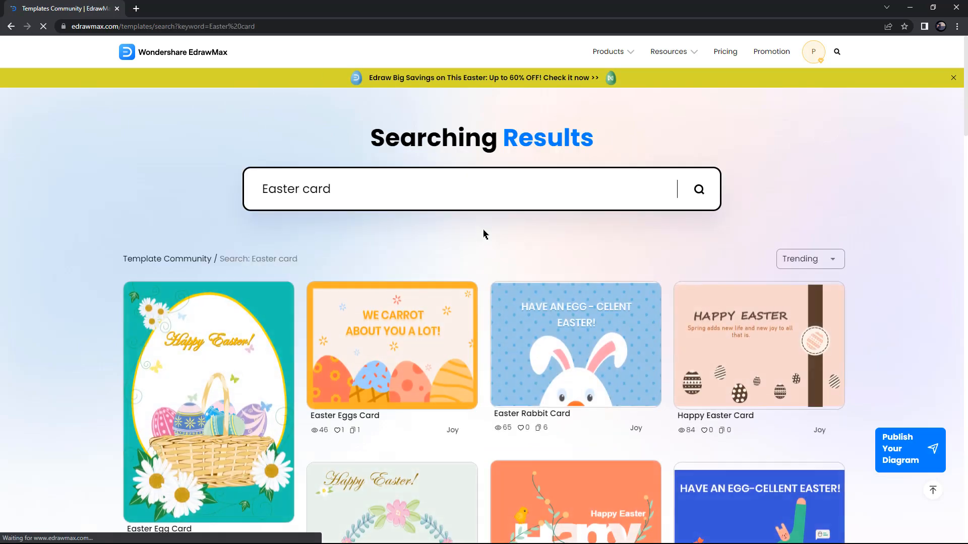
{"action": "scroll", "coordinate": [484, 232], "scroll_direction": "down", "scroll_amount": 10}
{"action": "scroll", "coordinate": [484, 235], "scroll_direction": "down", "scroll_amount": 8}
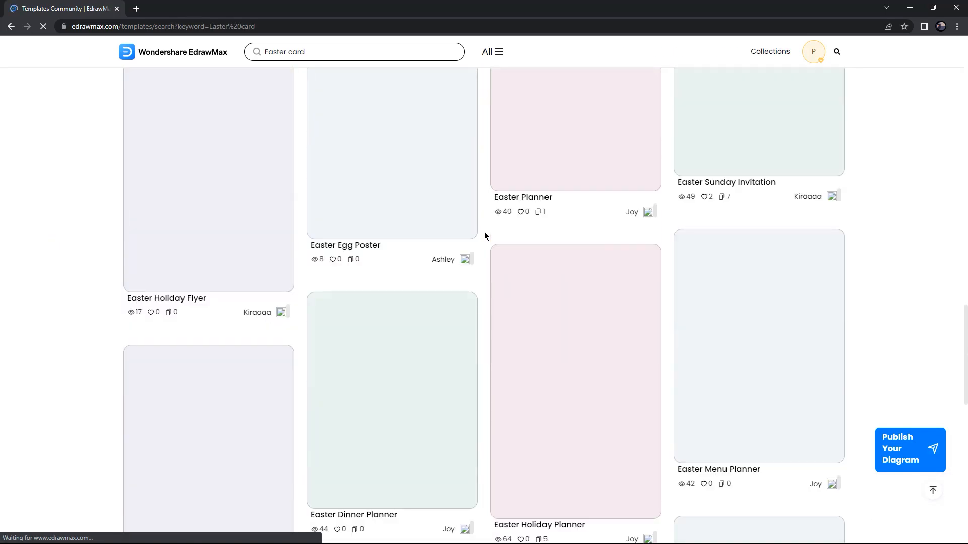
{"action": "scroll", "coordinate": [484, 235], "scroll_direction": "up", "scroll_amount": 12}
{"action": "scroll", "coordinate": [484, 236], "scroll_direction": "up", "scroll_amount": 9}
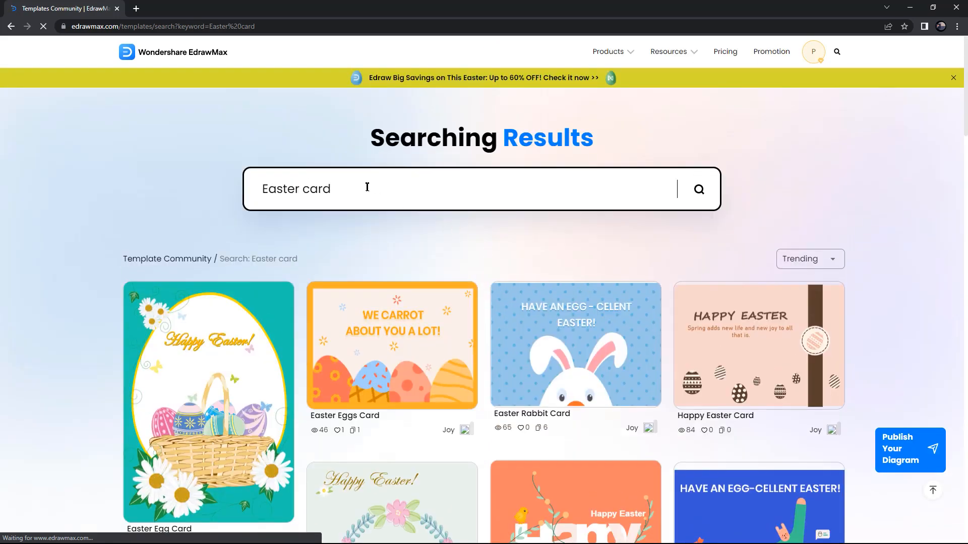
Search the template community for "flow chart" and browse the resulting templates.
{"action": "left_click_drag", "start_coordinate": [367, 187], "coordinate": [264, 188]}
{"action": "type", "text": "flo"}
{"action": "key", "text": "Return"}
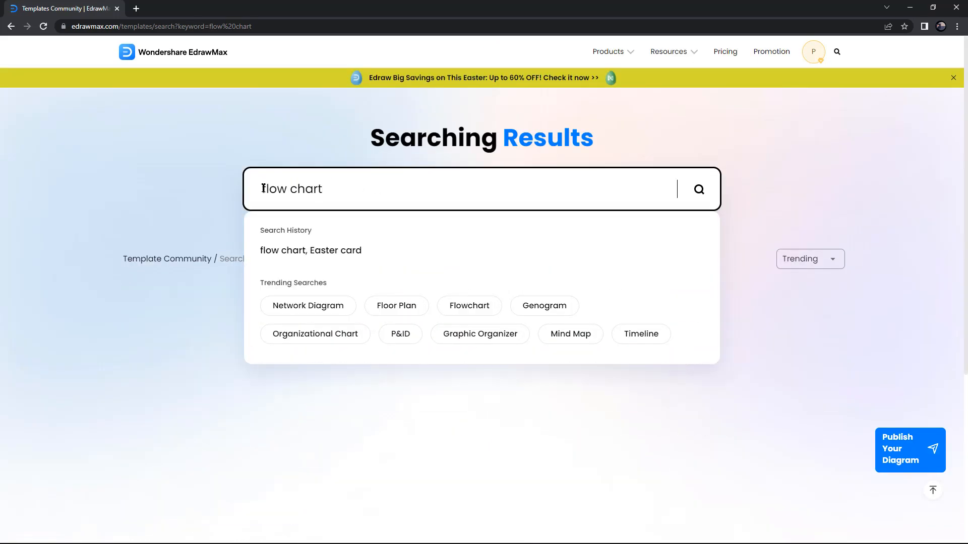
{"action": "scroll", "coordinate": [222, 369], "scroll_direction": "down", "scroll_amount": 20}
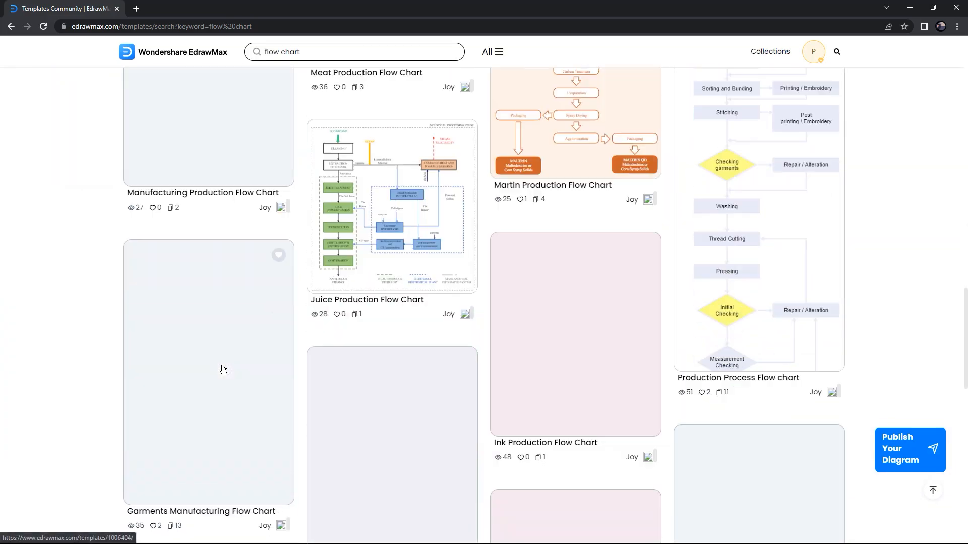
Replace the template search term with "Floor plan" and look through the floor plan templates.
{"action": "scroll", "coordinate": [223, 369], "scroll_direction": "up", "scroll_amount": 18}
{"action": "scroll", "coordinate": [224, 371], "scroll_direction": "up", "scroll_amount": 5}
{"action": "left_click_drag", "start_coordinate": [335, 194], "coordinate": [222, 188]}
{"action": "type", "text": "Floor plan"}
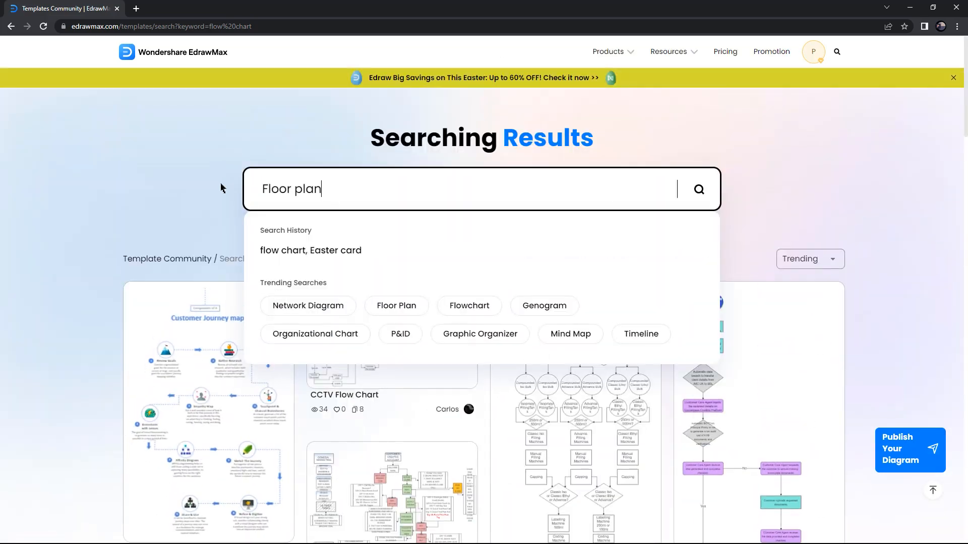
{"action": "key", "text": "Return"}
{"action": "scroll", "coordinate": [258, 390], "scroll_direction": "down", "scroll_amount": 10}
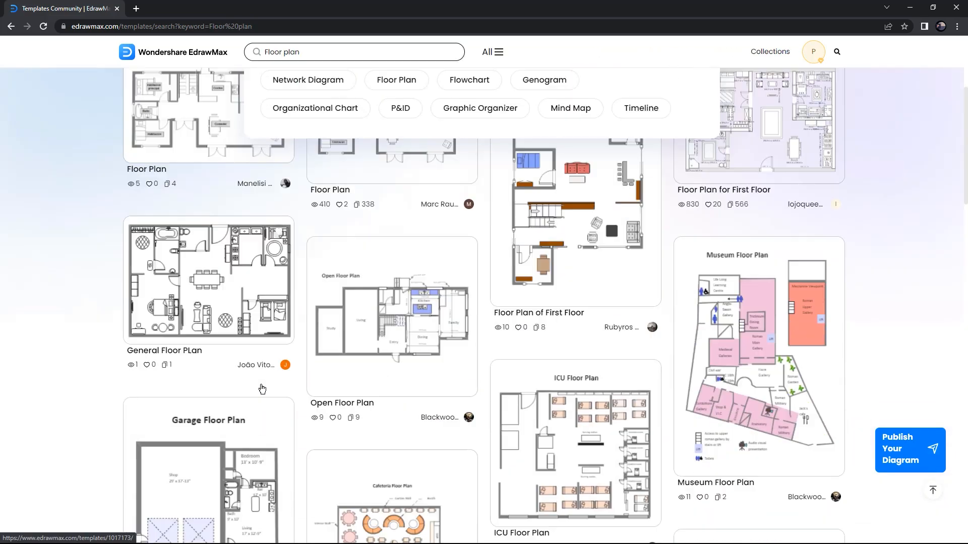
{"action": "scroll", "coordinate": [261, 389], "scroll_direction": "down", "scroll_amount": 5}
Run a template search for "Education" and browse down through the education templates.
{"action": "scroll", "coordinate": [262, 389], "scroll_direction": "up", "scroll_amount": 15}
{"action": "left_click_drag", "start_coordinate": [328, 189], "coordinate": [236, 188]}
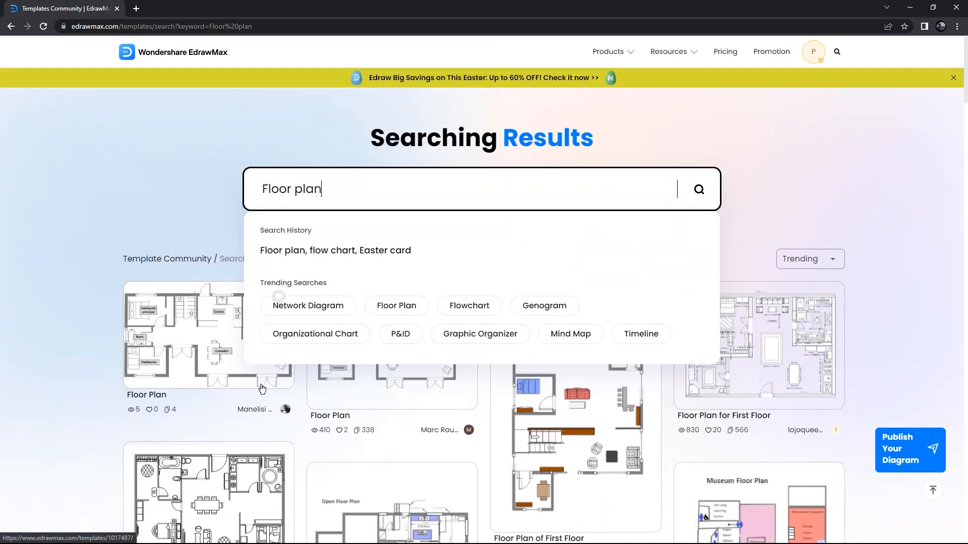
{"action": "type", "text": "Education"}
{"action": "key", "text": "Return"}
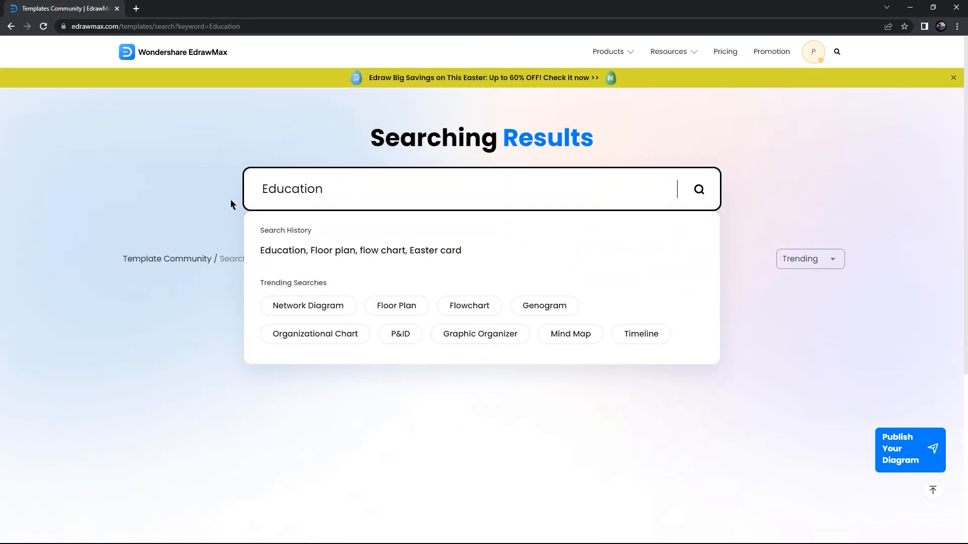
{"action": "scroll", "coordinate": [215, 349], "scroll_direction": "down", "scroll_amount": 20}
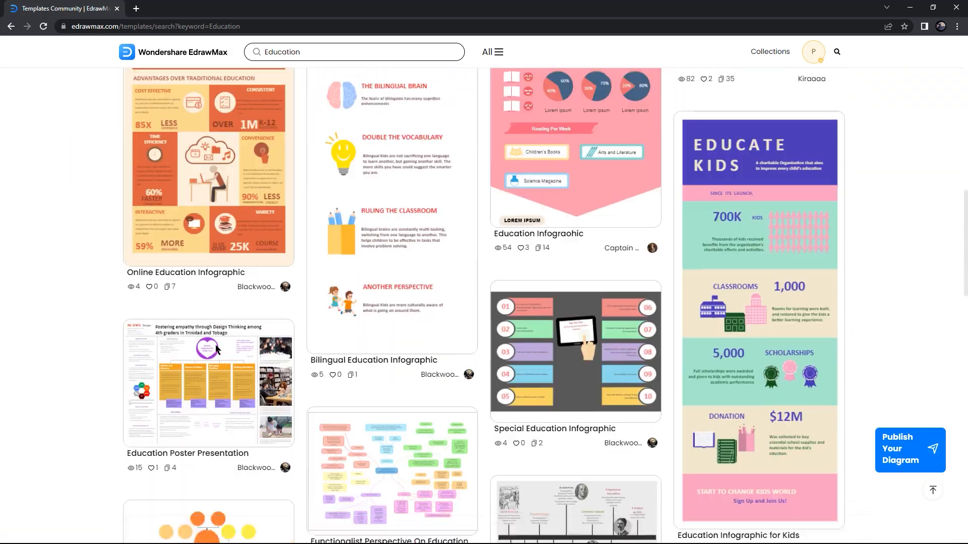
{"action": "scroll", "coordinate": [216, 349], "scroll_direction": "down", "scroll_amount": 15}
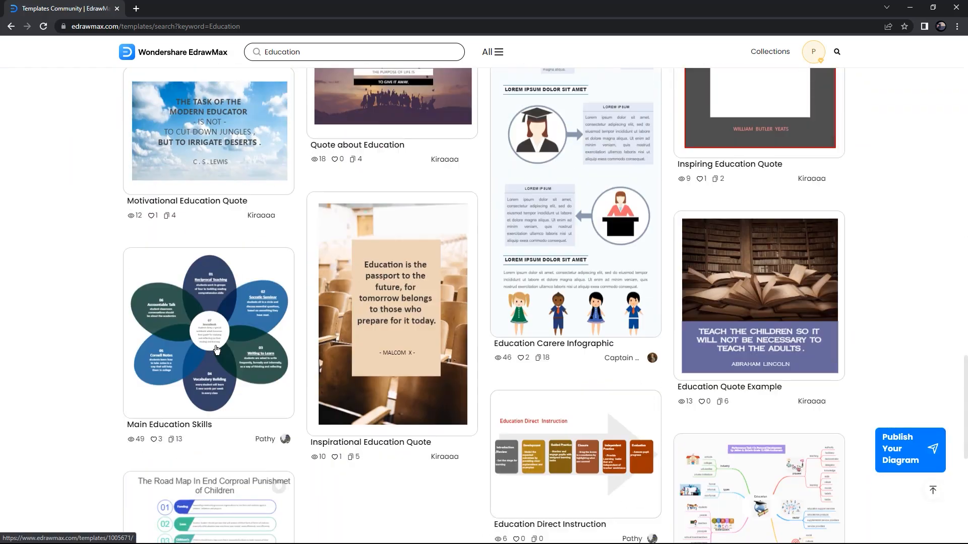
Open Edraw's Easter sales page and examine the discounted plans offered for EdrawMax, EdrawMind and the bundle.
{"action": "scroll", "coordinate": [215, 349], "scroll_direction": "up", "scroll_amount": 20}
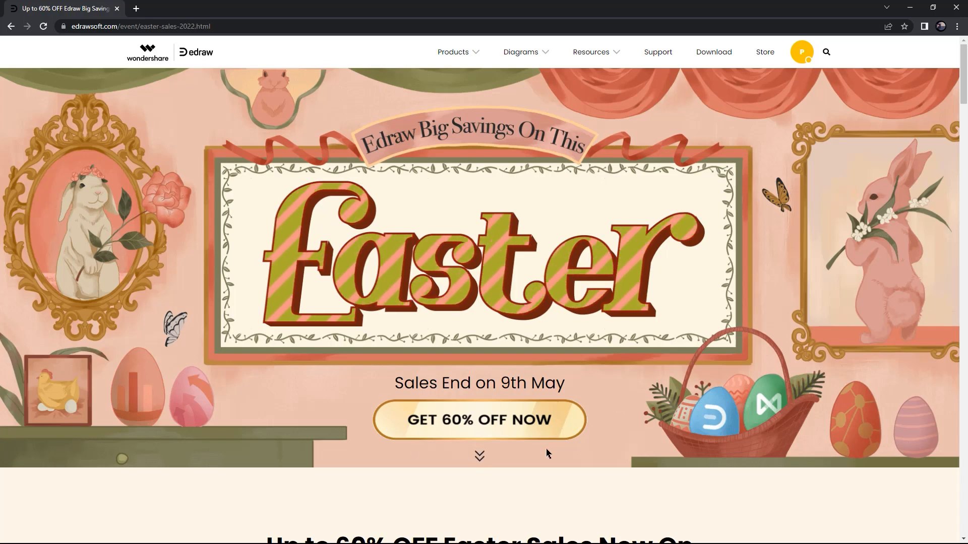
{"action": "scroll", "coordinate": [553, 457], "scroll_direction": "down", "scroll_amount": 9}
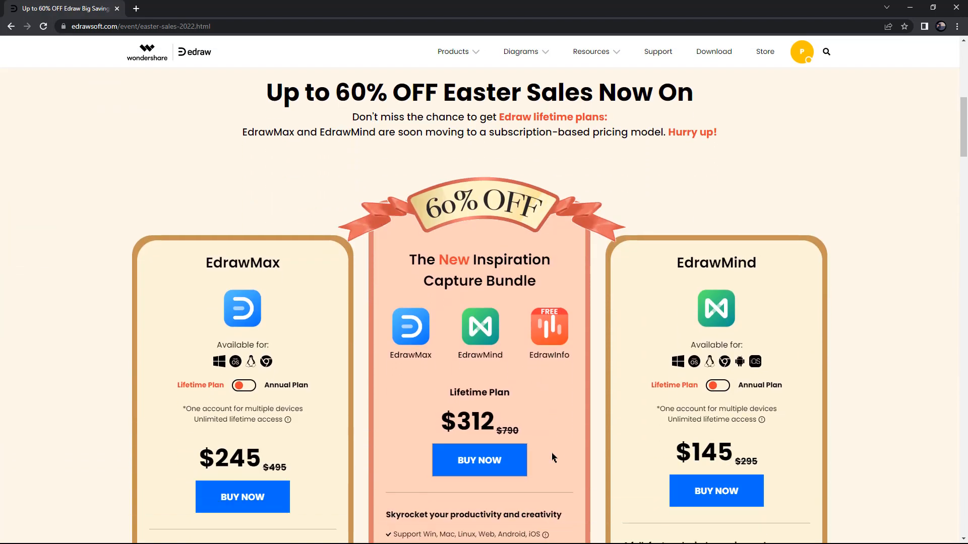